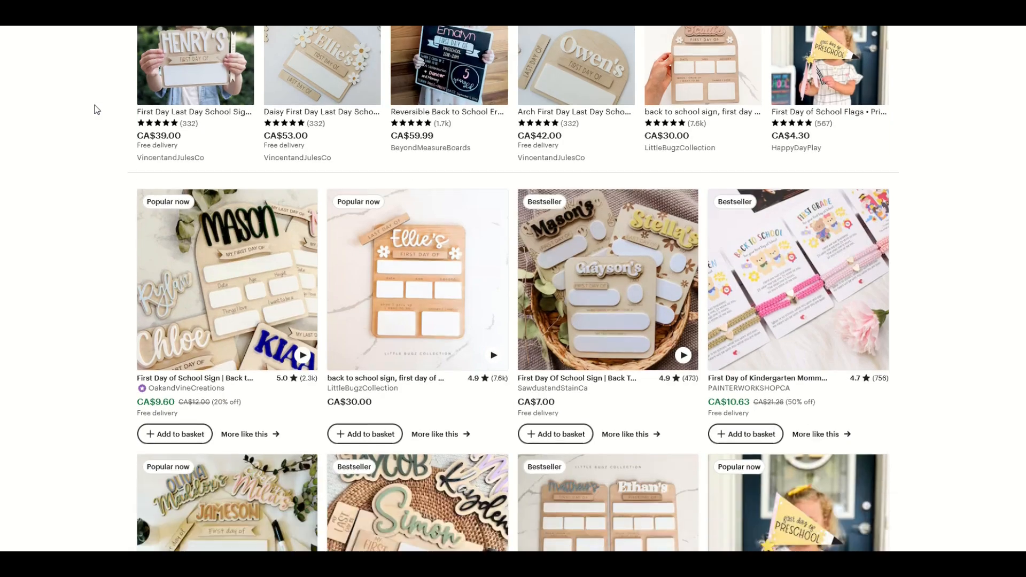
Browse the Etsy results for "back to school" to examine which product types, prices and bestseller labels appear.
scroll(97, 109, "down", 10)
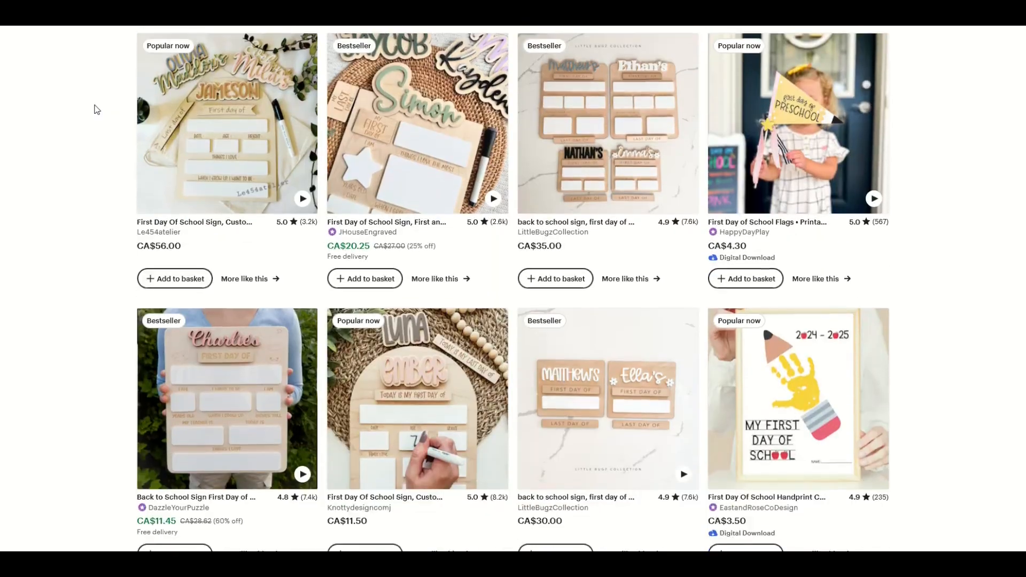
scroll(97, 109, "down", 5)
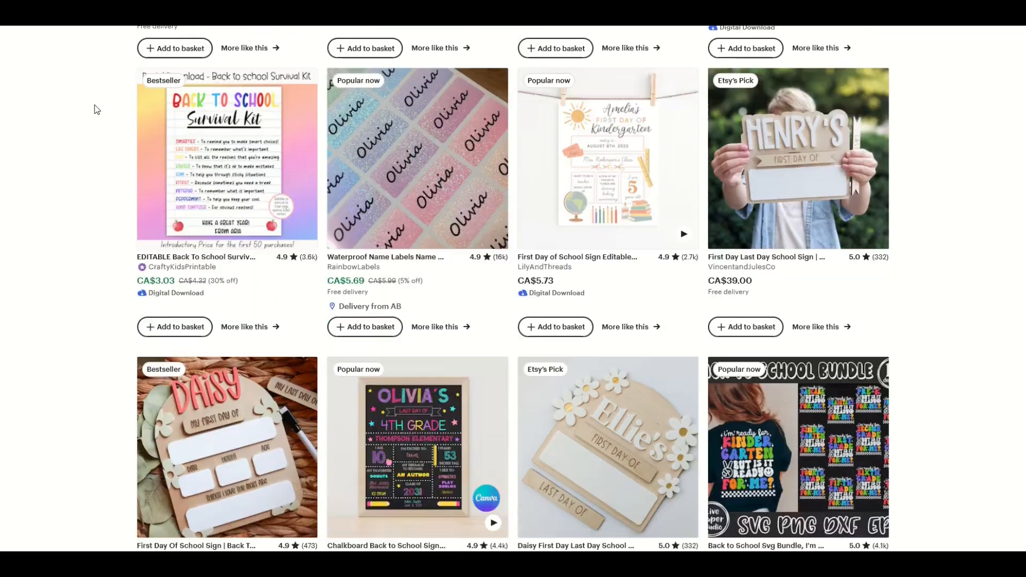
scroll(97, 109, "down", 9)
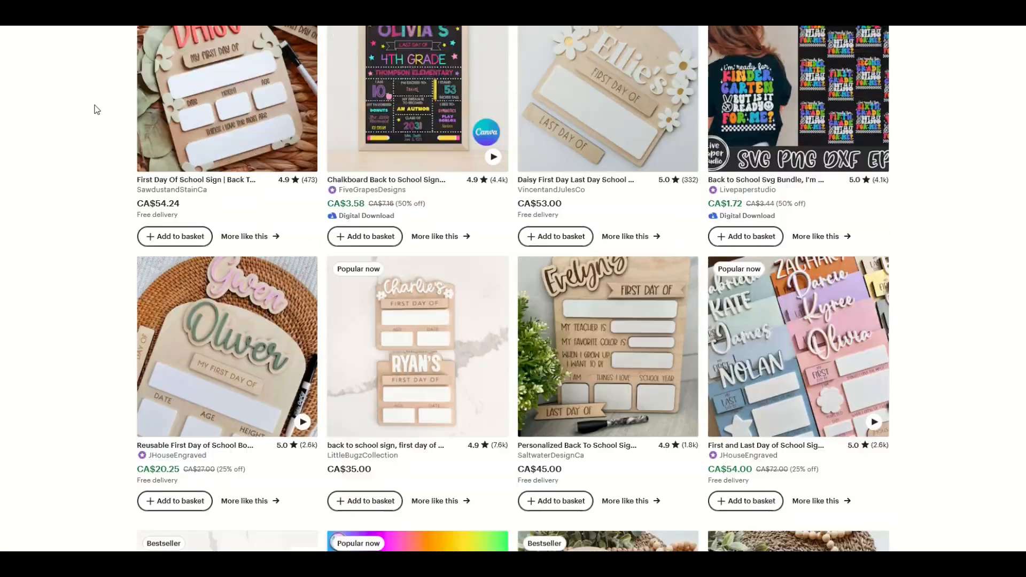
scroll(513, 289, "down", 20)
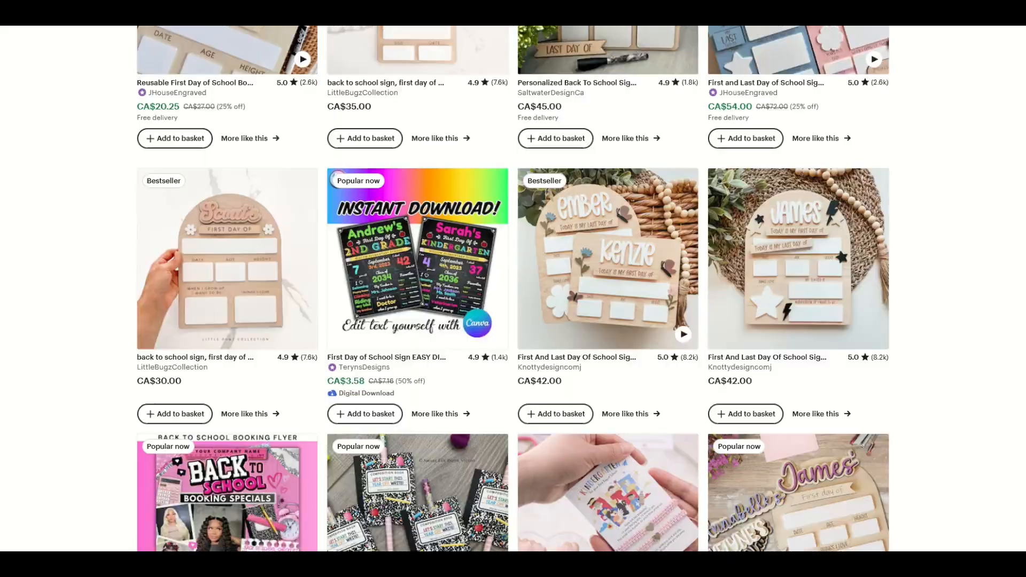
scroll(513, 288, "up", 1)
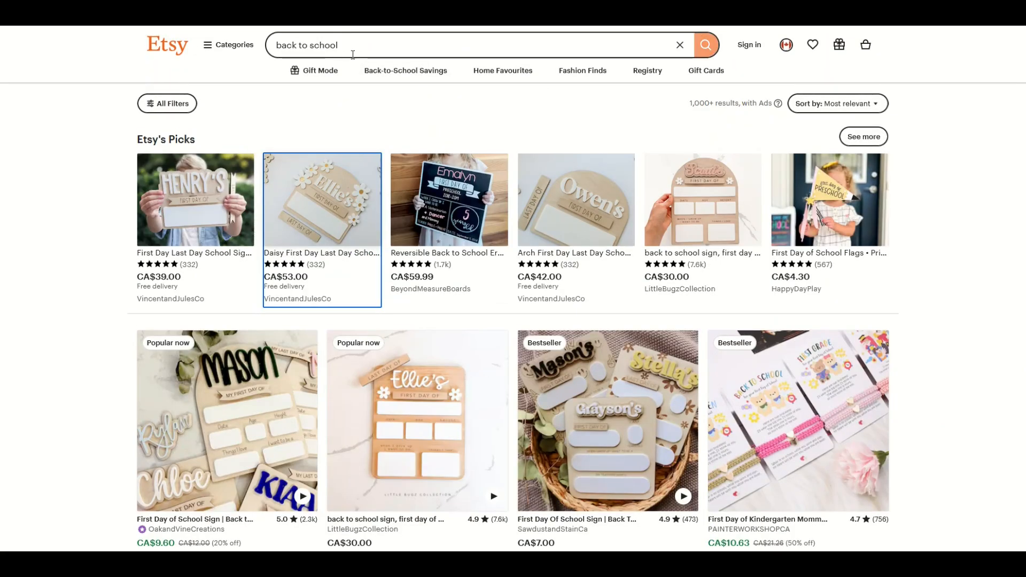
scroll(377, 140, "down", 2)
scroll(378, 144, "down", 15)
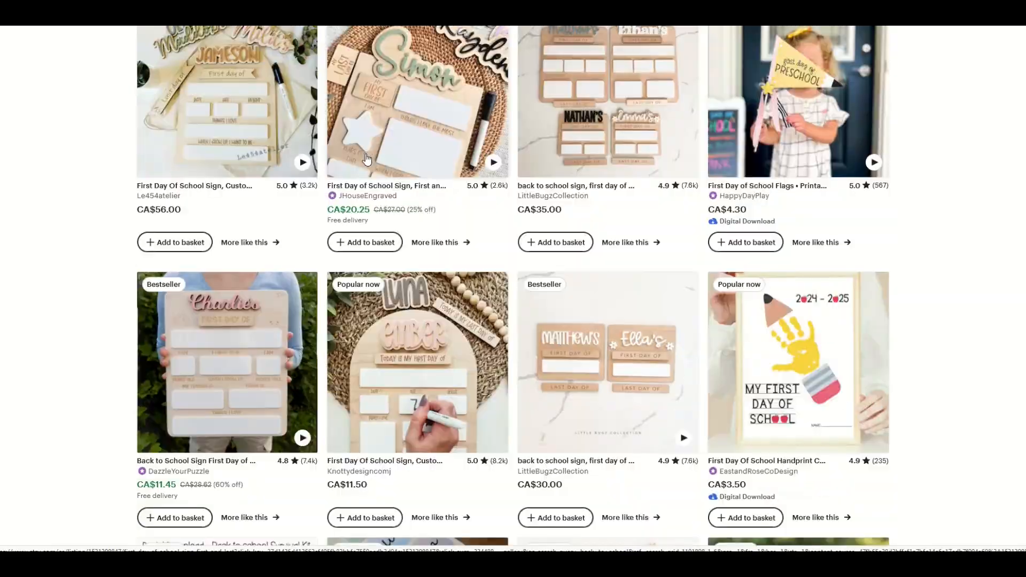
scroll(361, 165, "down", 10)
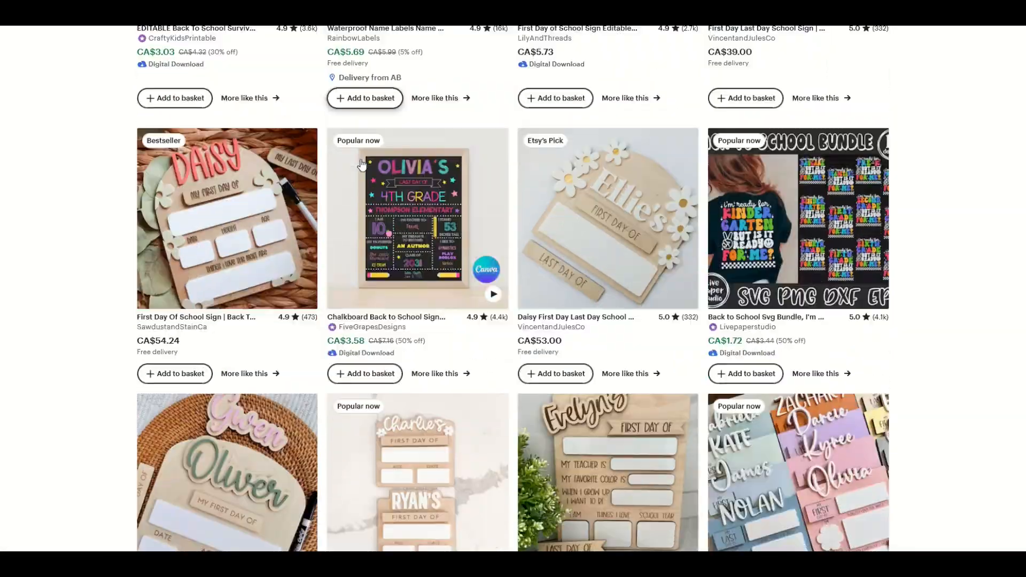
scroll(362, 167, "down", 10)
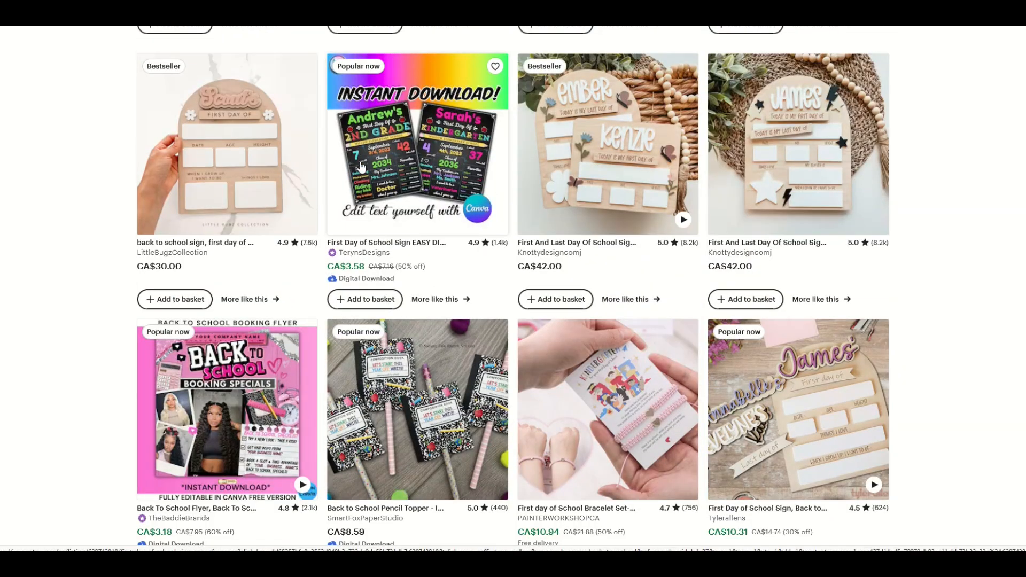
scroll(361, 167, "down", 2)
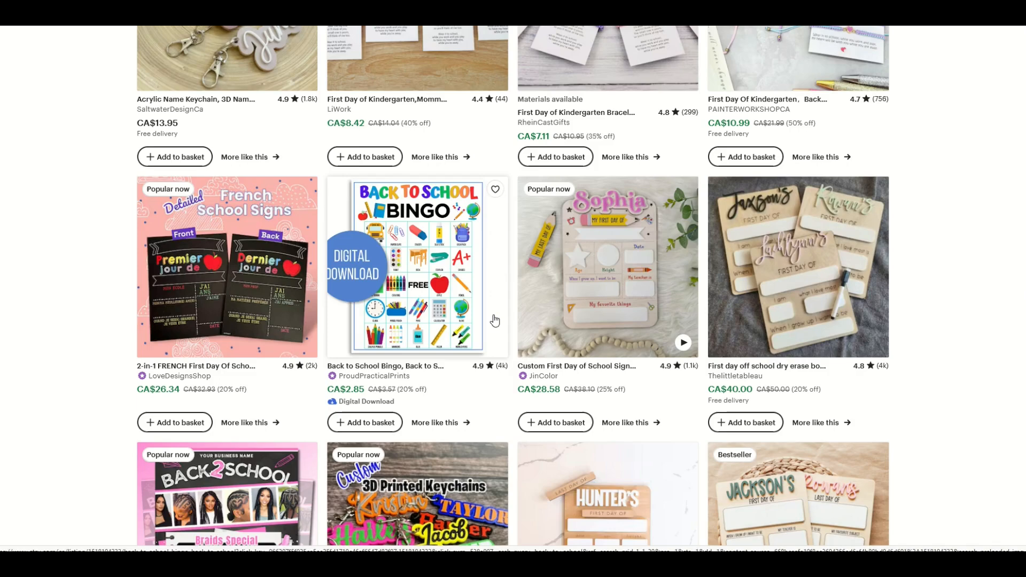
scroll(494, 320, "down", 3)
scroll(494, 319, "up", 4)
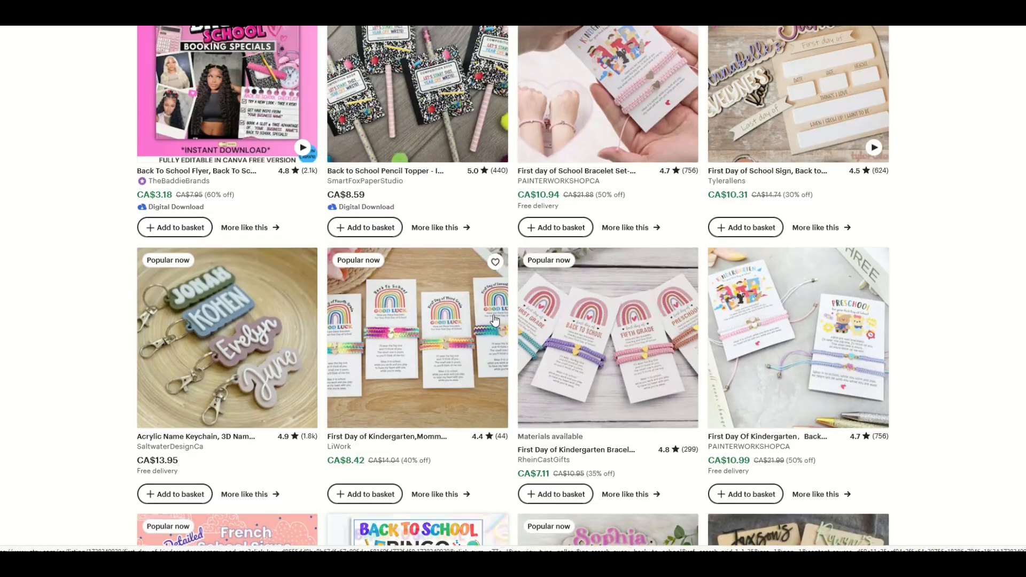
scroll(494, 319, "up", 15)
scroll(495, 320, "up", 10)
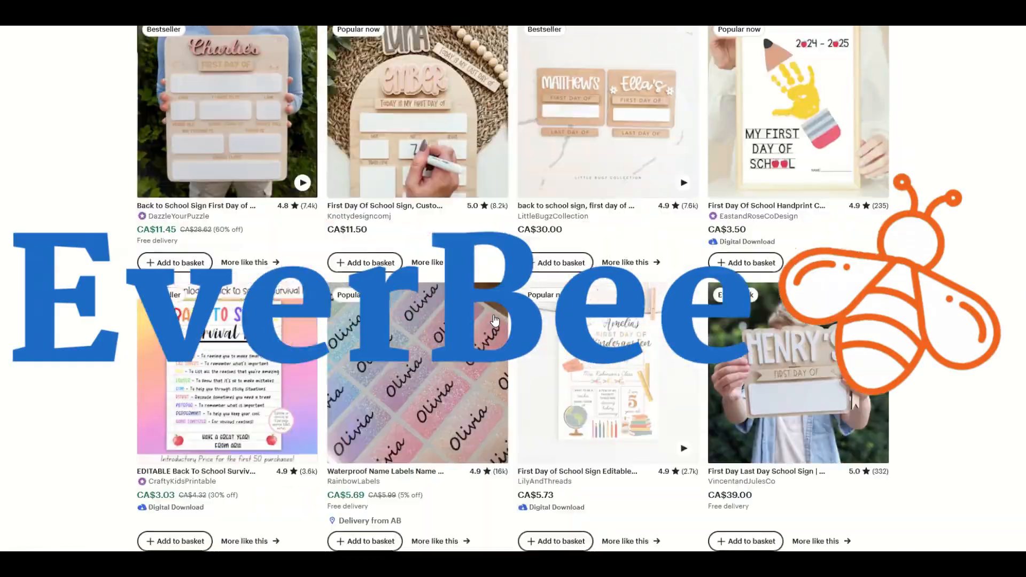
scroll(495, 320, "up", 2)
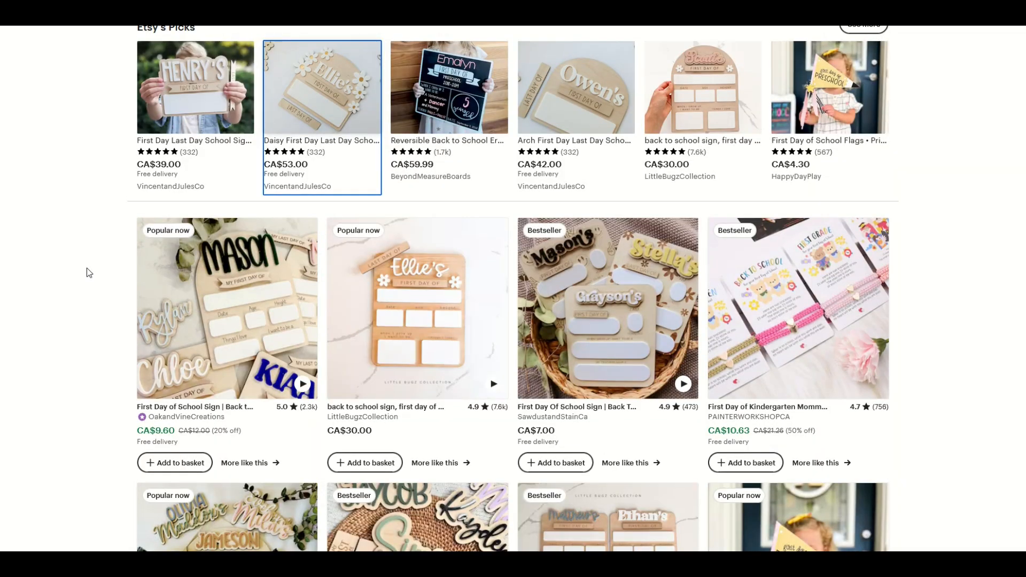
scroll(86, 268, "up", 2)
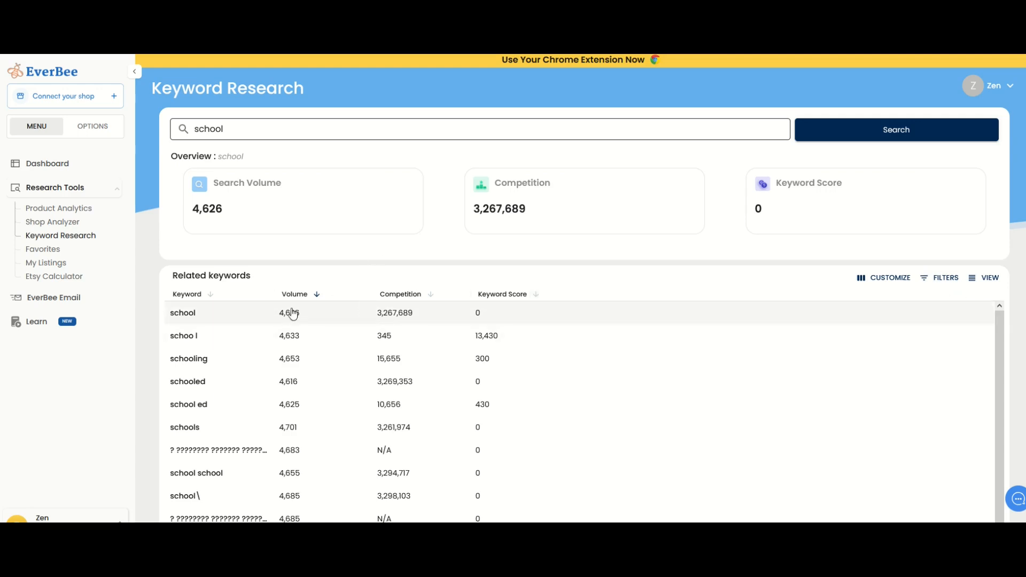
Review the related keywords for "school" in EverBee's Keyword Research, including their volume, competition and keyword score.
scroll(253, 406, "down", 1)
scroll(260, 414, "down", 2)
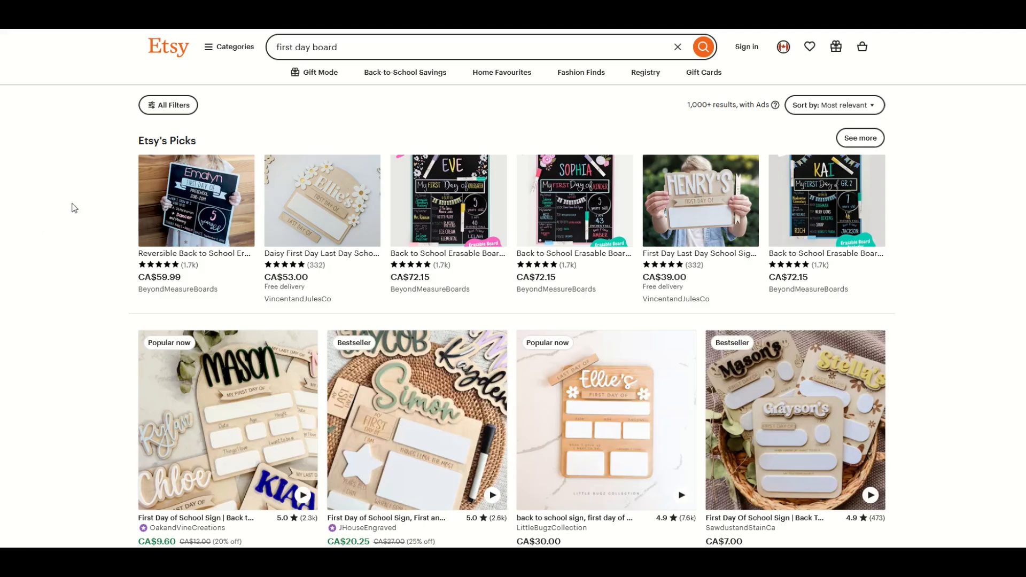
Browse the Etsy results for "first day board" and open Knottydesigncomj's custom First Day Of School Sign listing.
scroll(126, 152, "down", 1)
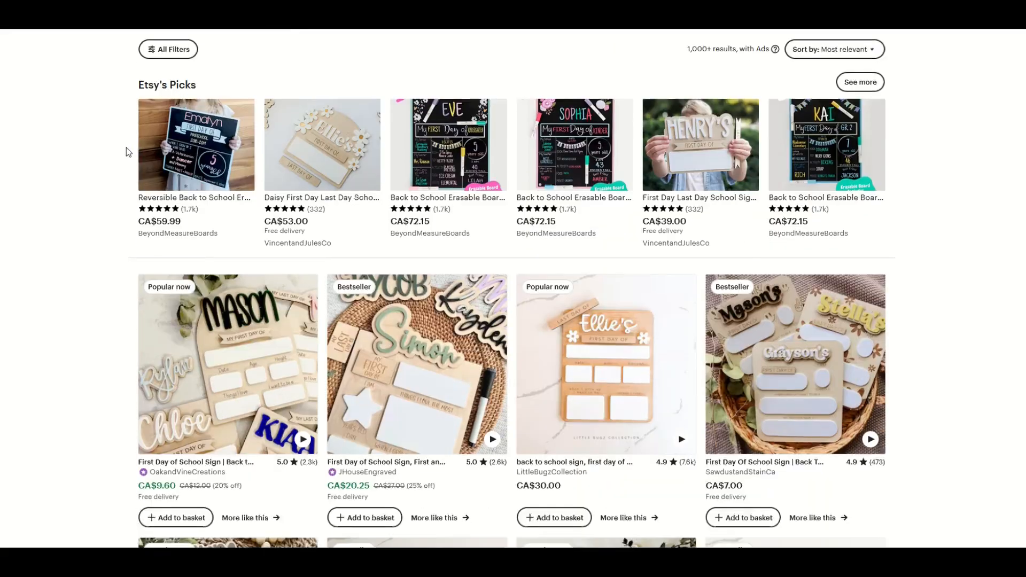
scroll(127, 147, "down", 4)
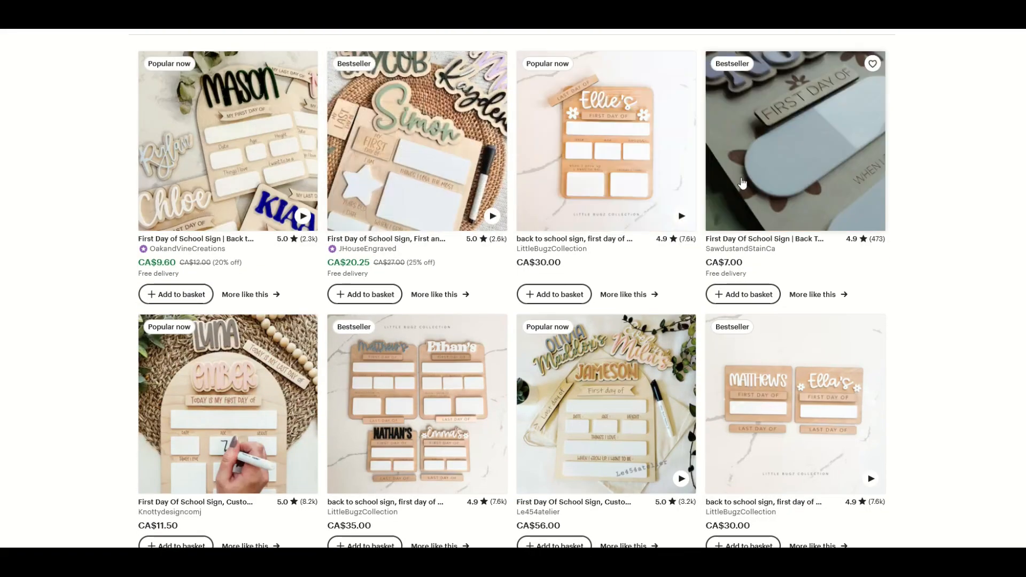
scroll(741, 184, "down", 4)
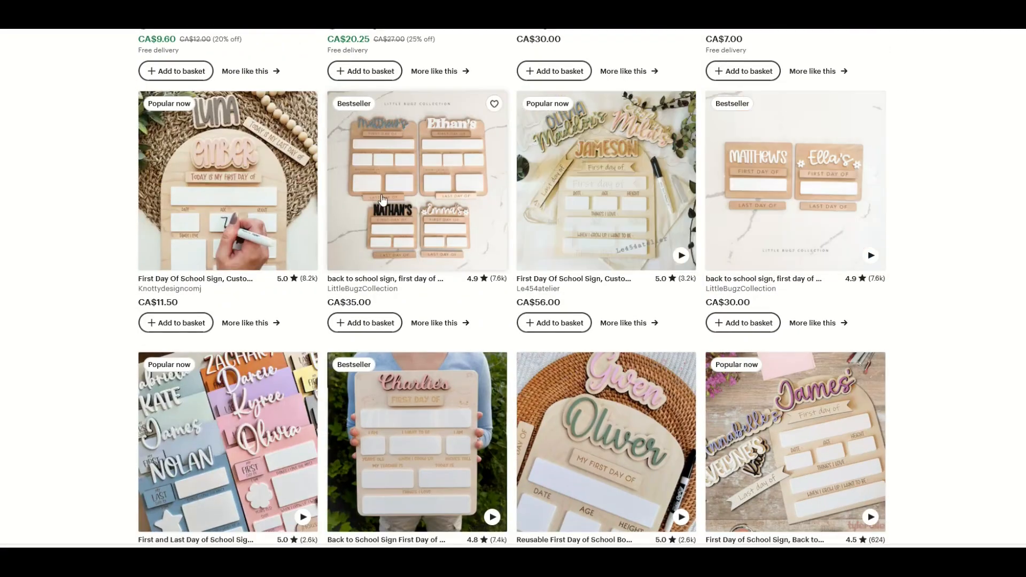
scroll(374, 203, "down", 4)
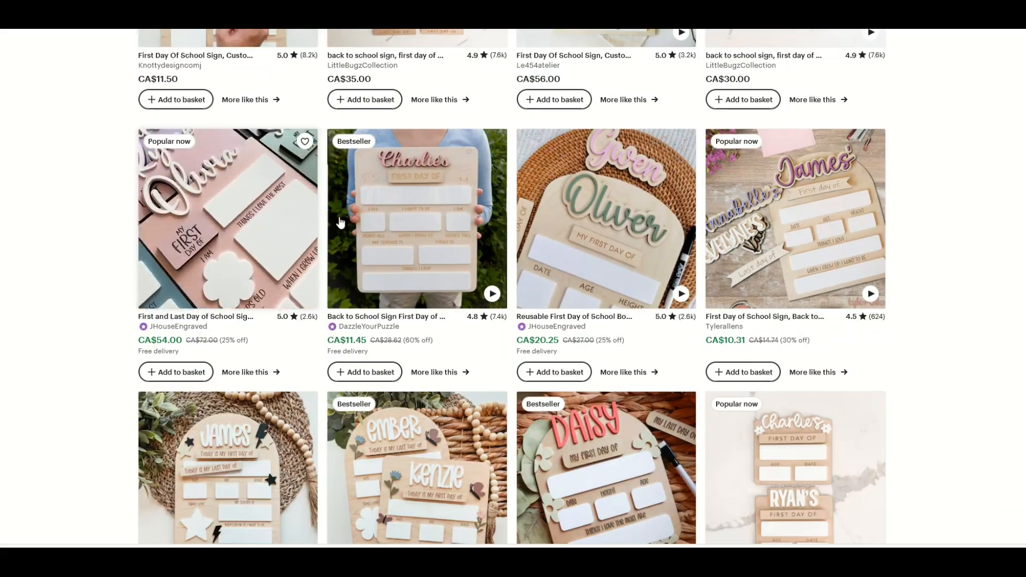
scroll(789, 240, "down", 4)
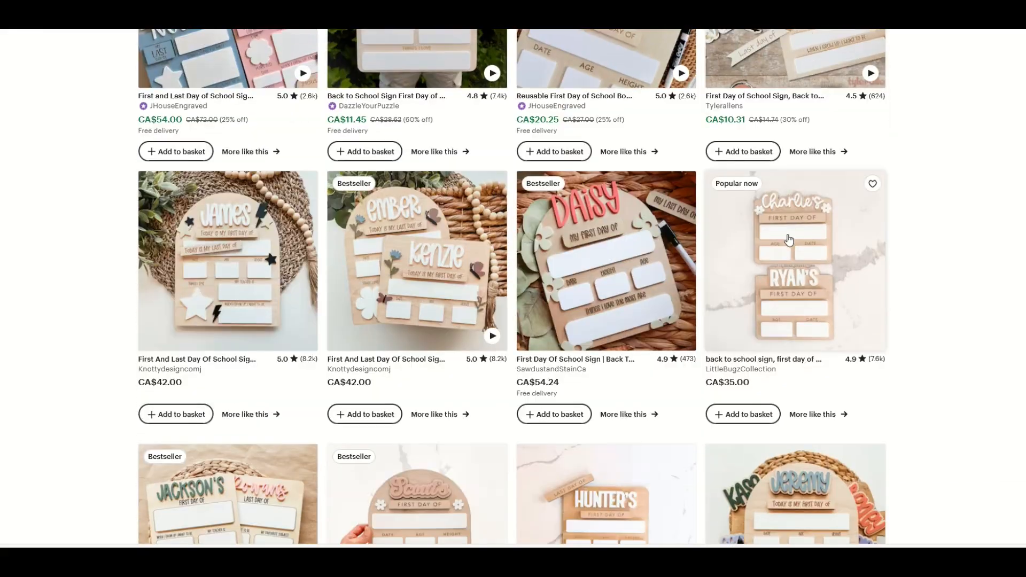
left_click(417, 256)
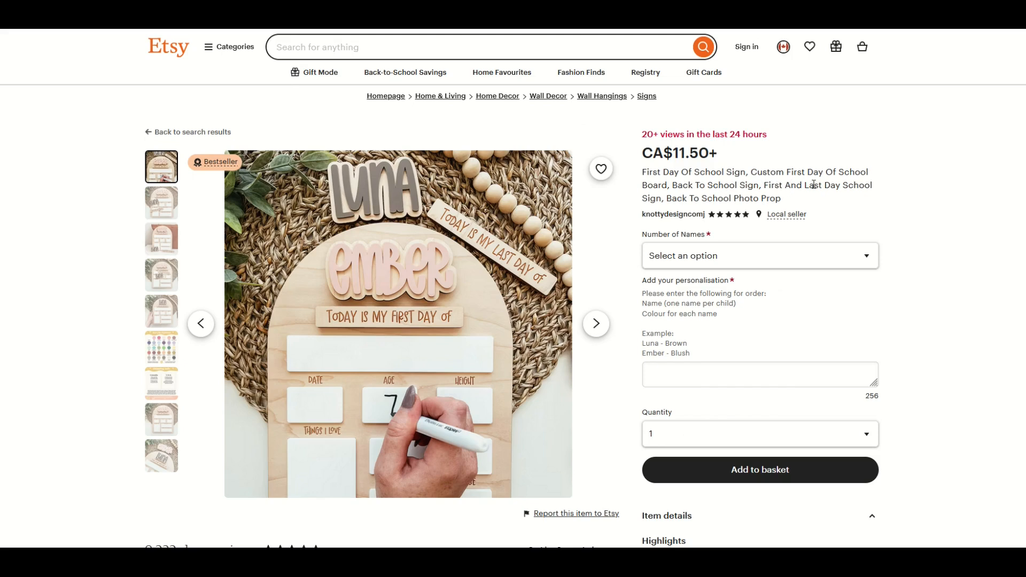
View the third photo of the First Day Of School Sign listing and examine its shop reviews and item details.
left_click(161, 214)
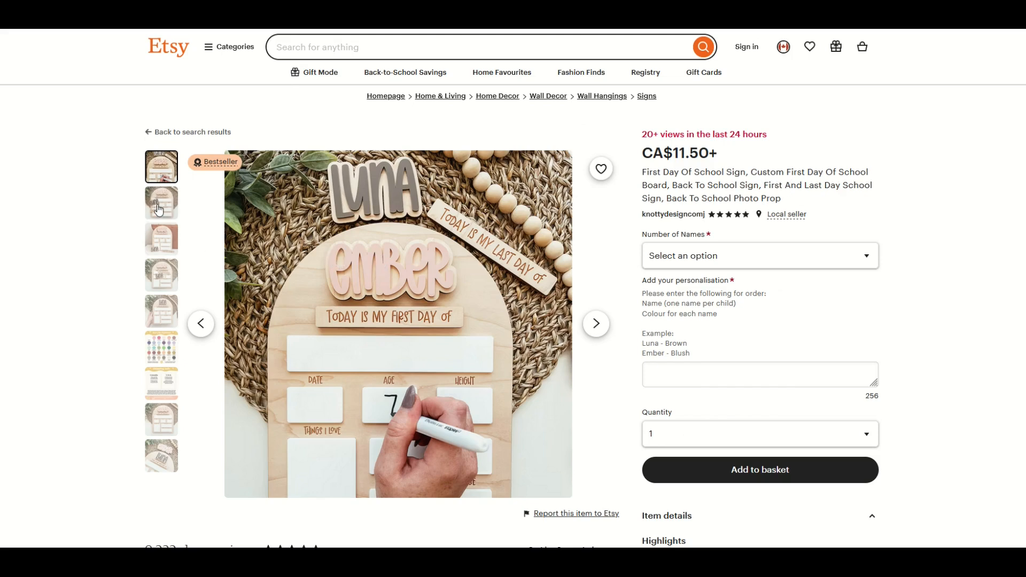
left_click(156, 239)
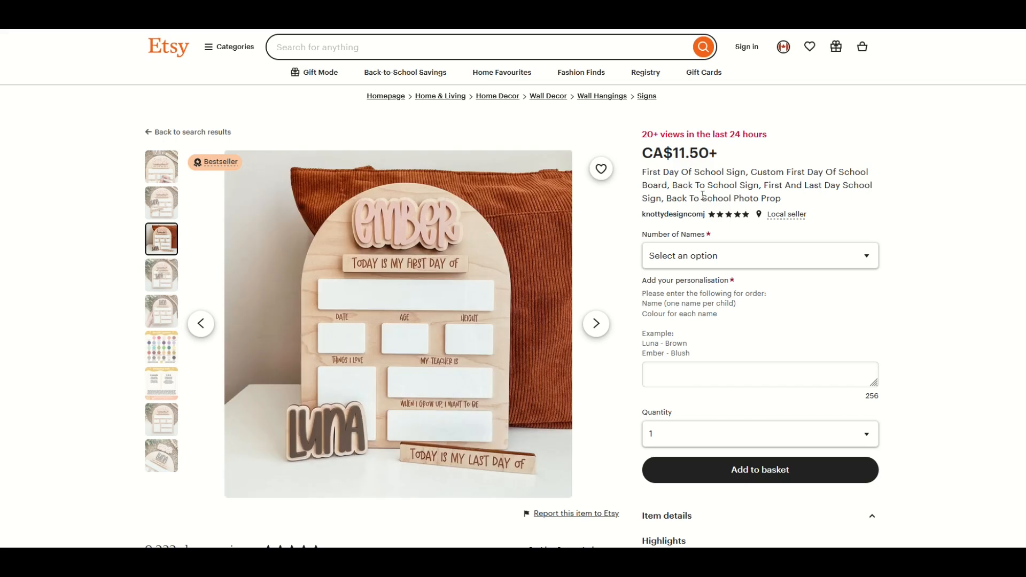
scroll(195, 284, "down", 5)
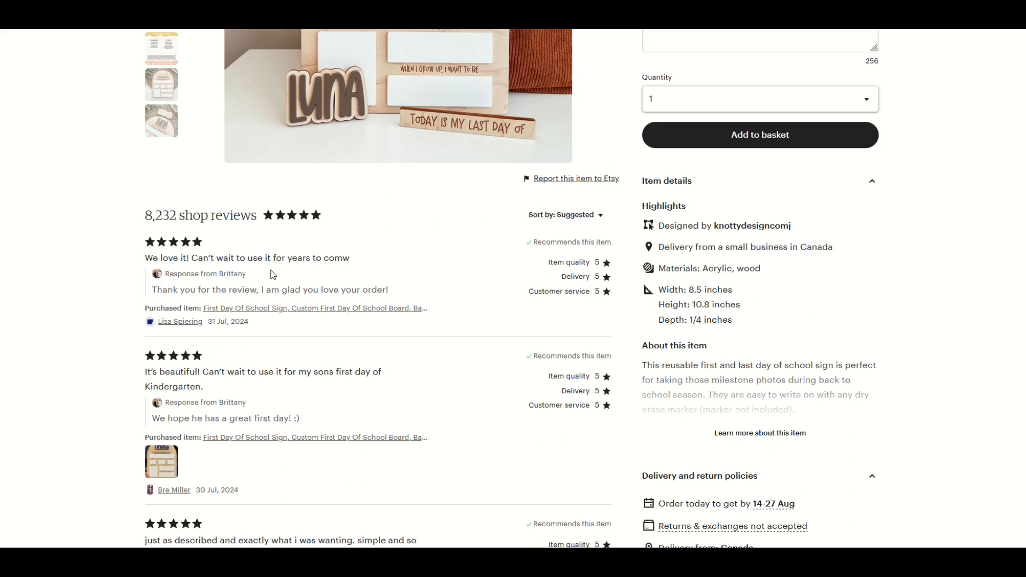
scroll(261, 410, "up", 1)
scroll(259, 407, "up", 6)
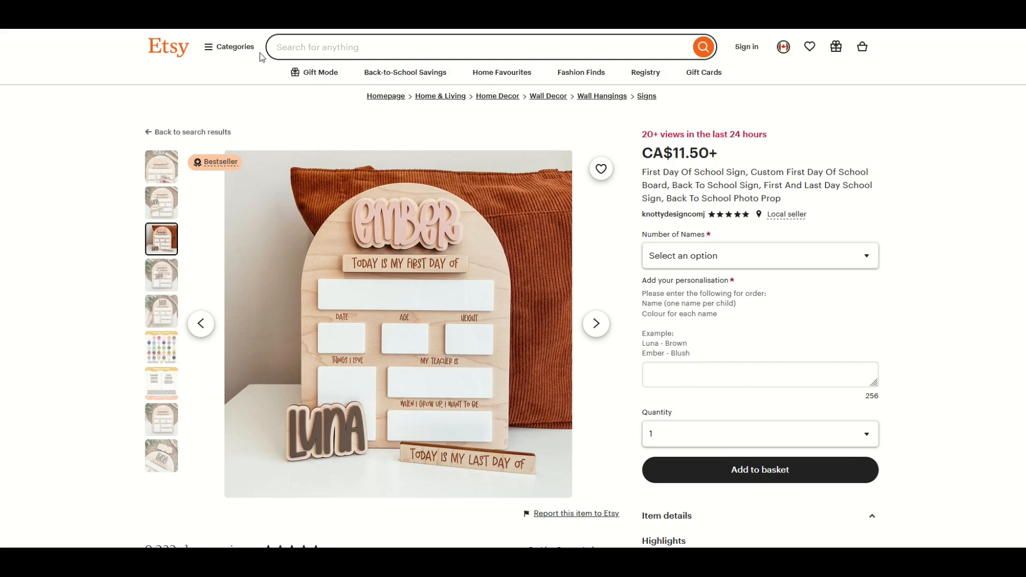
Switch to the editable Chalkboard Back to School Sign listing by FiveGrapesDesigns and examine its price and item reviews.
left_click(214, 11)
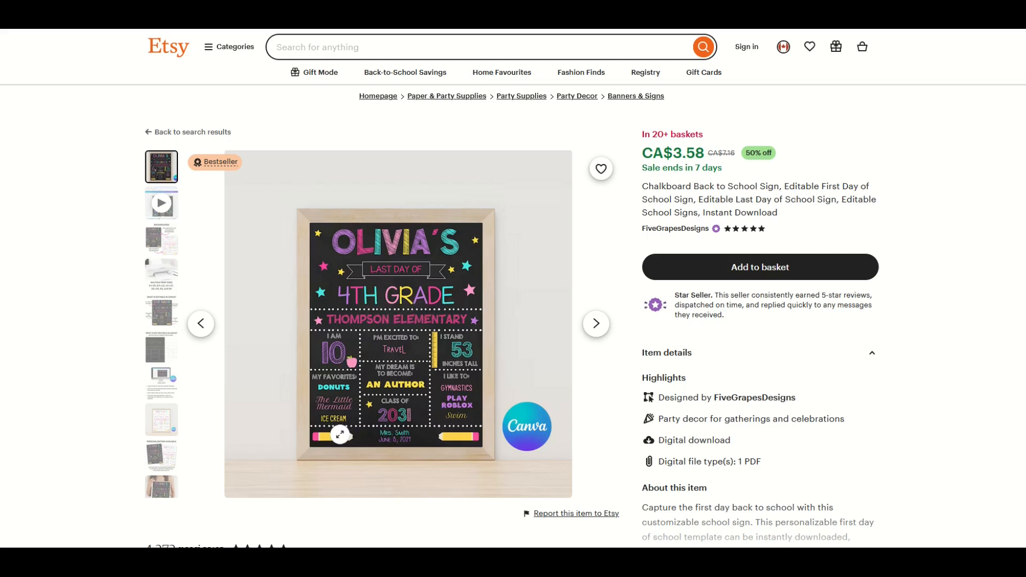
left_click_drag(675, 158, 705, 155)
left_click(880, 153)
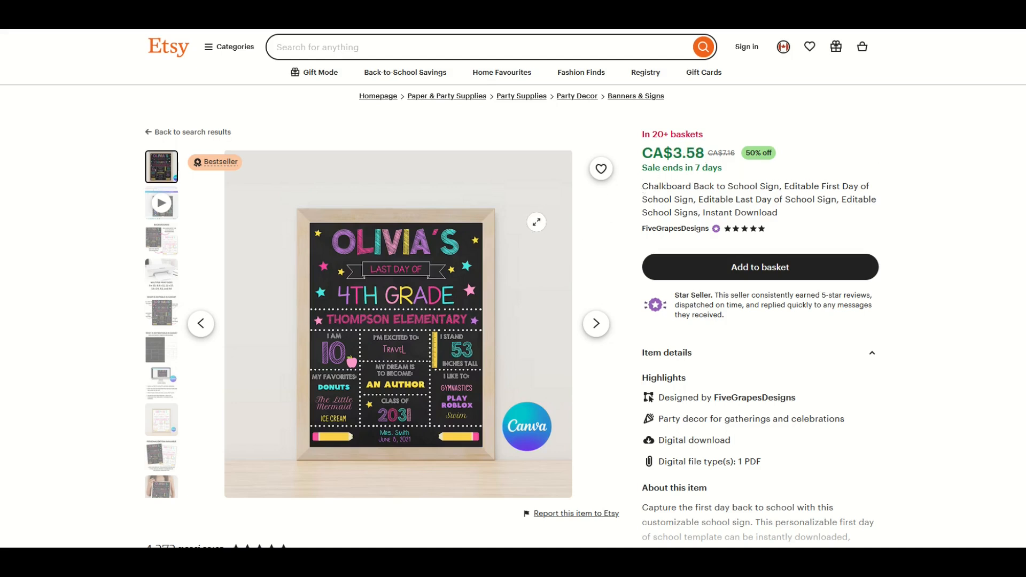
scroll(513, 235, "down", 5)
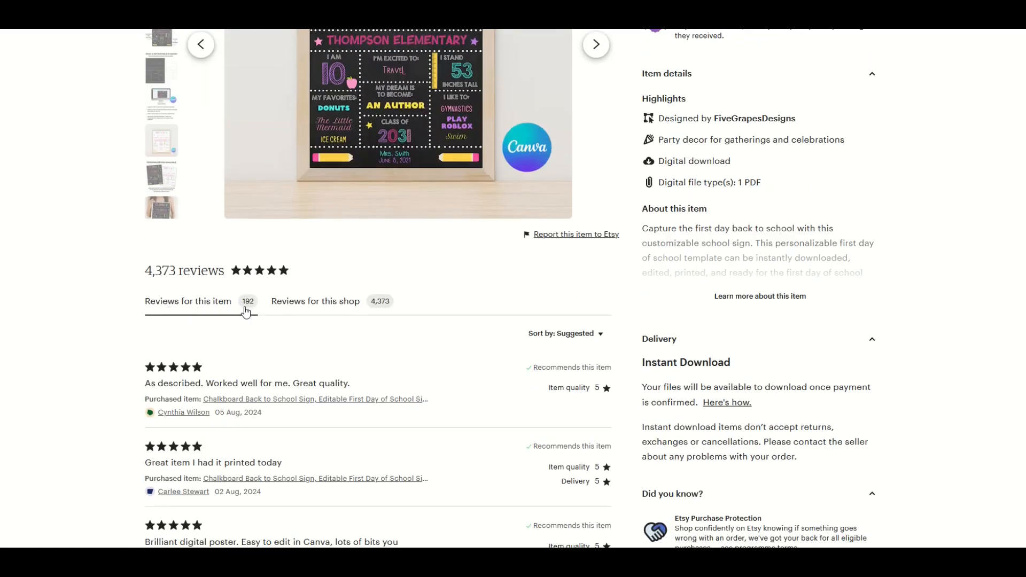
scroll(246, 311, "up", 5)
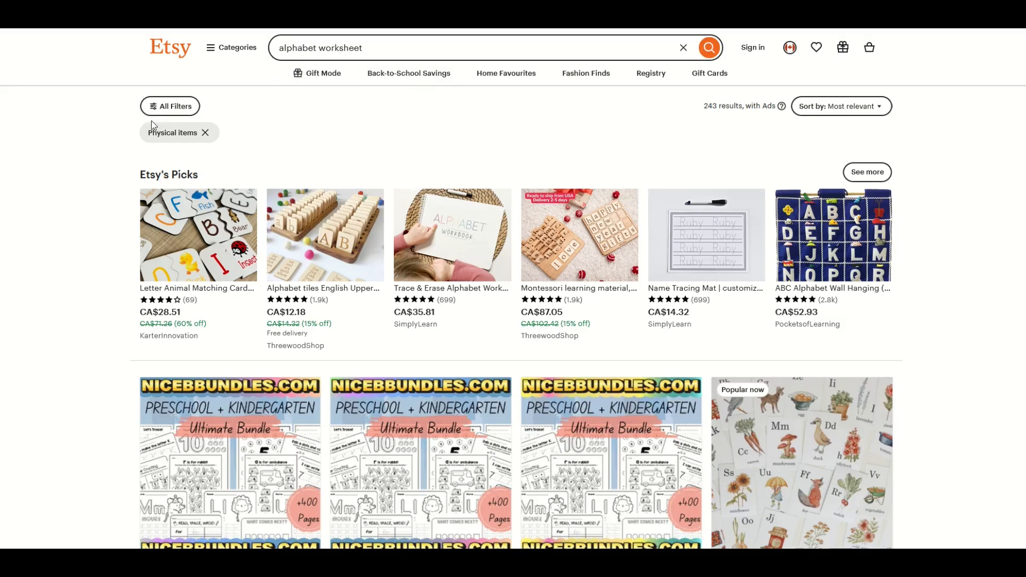
Set the item format filter for the "alphabet worksheet" results to All and return to the results.
left_click(169, 109)
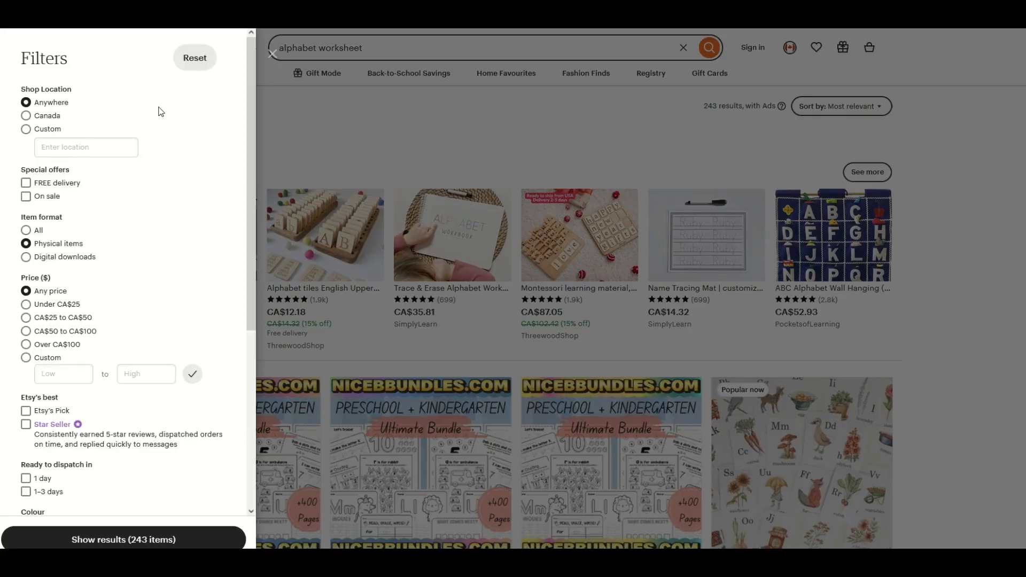
left_click(272, 54)
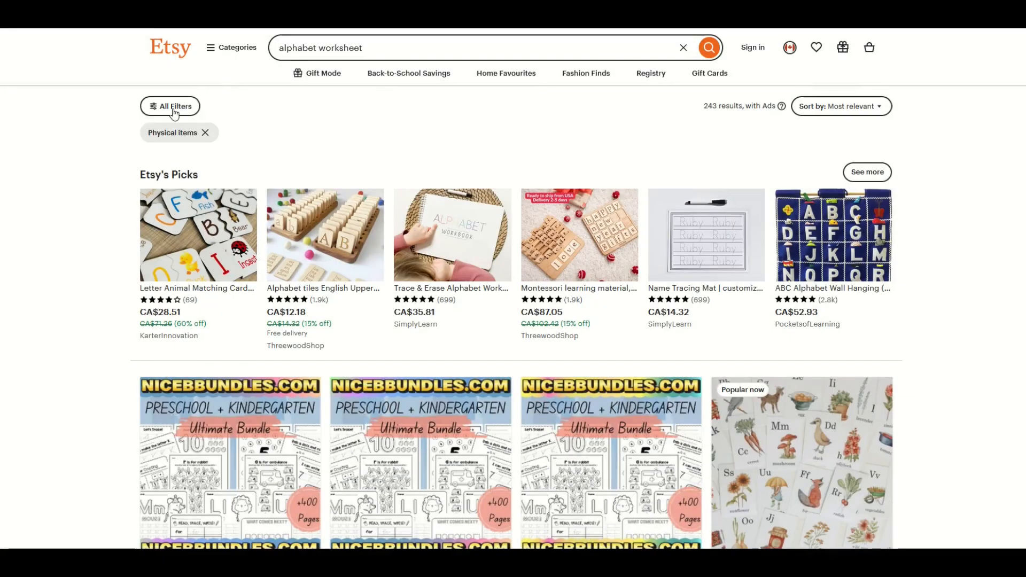
left_click(174, 111)
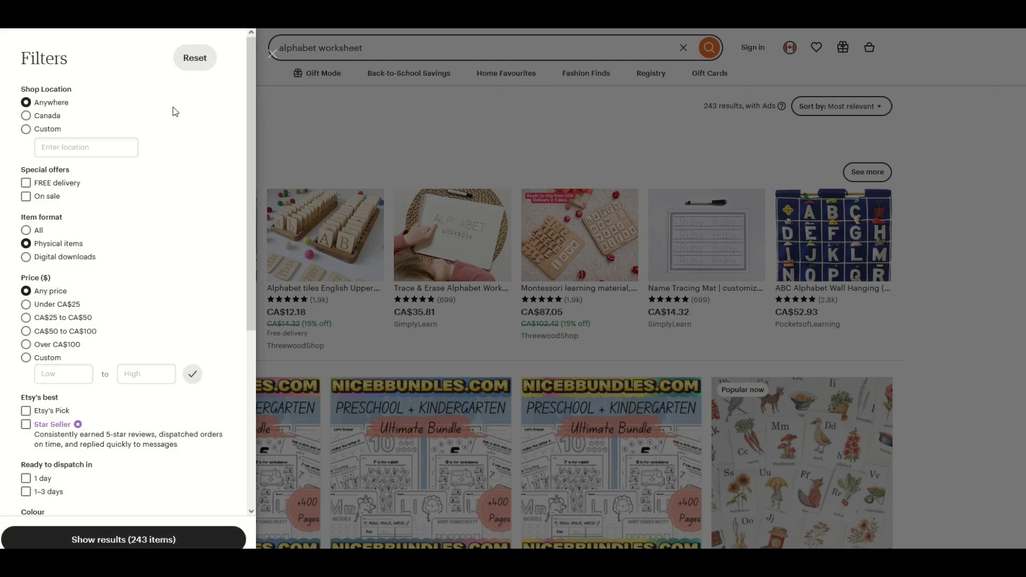
left_click(26, 230)
left_click(27, 259)
left_click(26, 231)
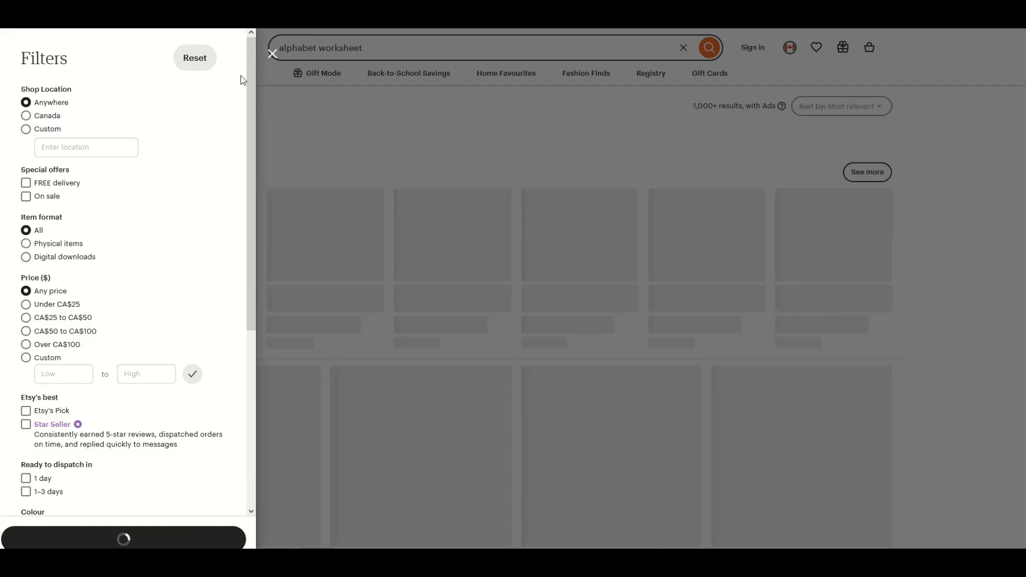
left_click(272, 54)
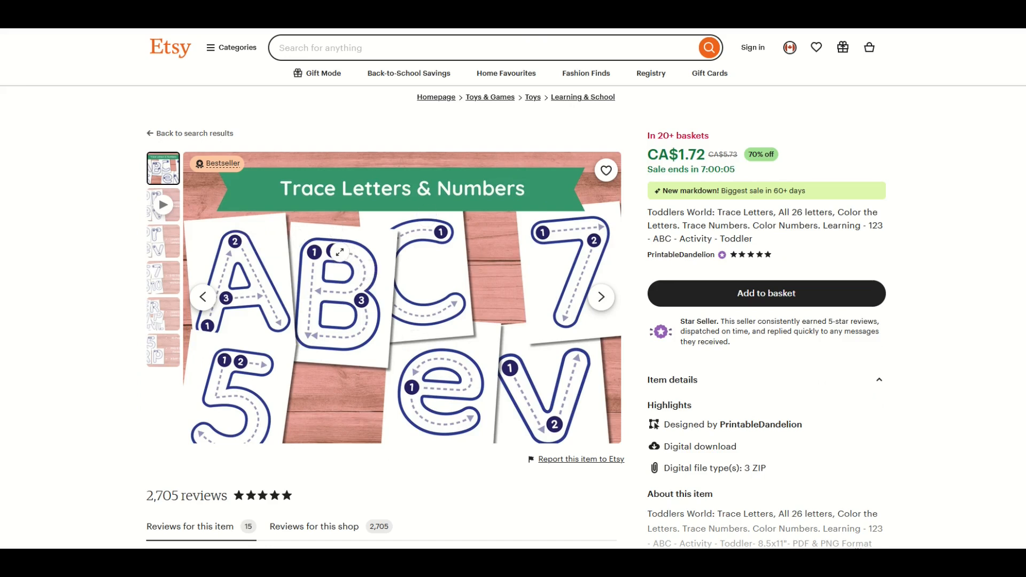
Examine the Trace Letters listing's details and view the second photo of TheDollarDump's Alphabet Worksheets listing.
scroll(183, 465, "down", 5)
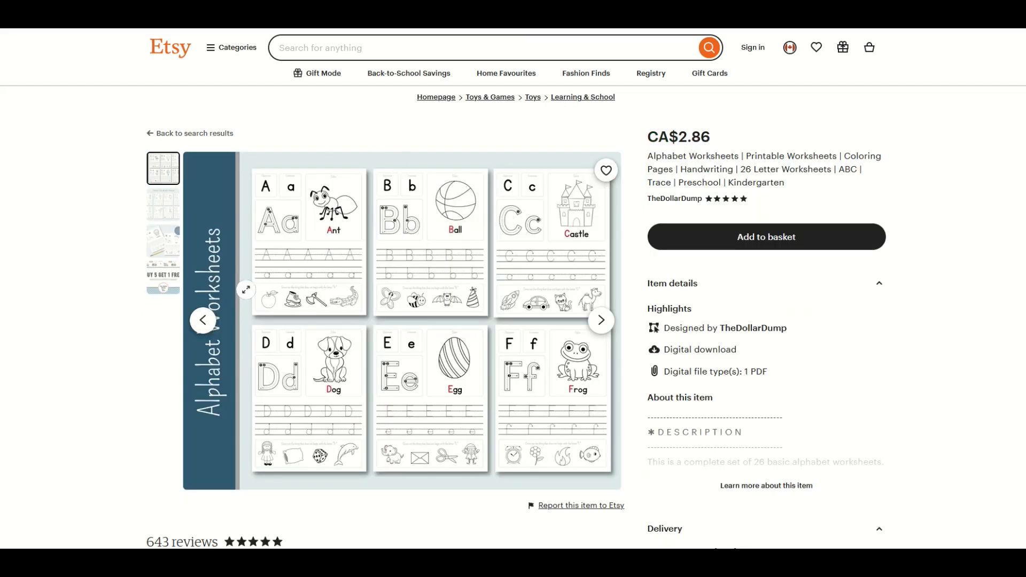
left_click(158, 210)
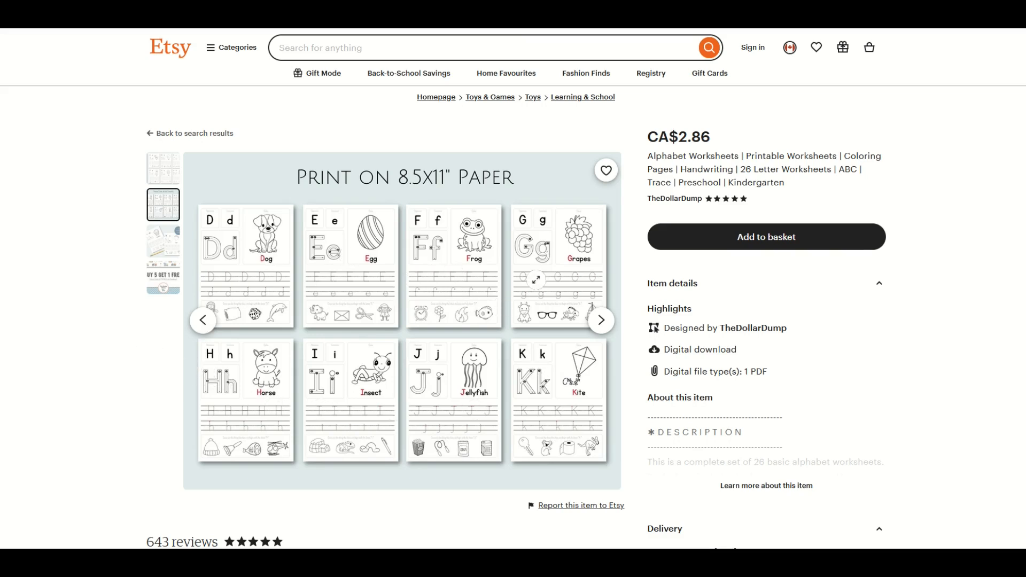
Examine the item reviews and delivery details of TheDollarDump's Alphabet Worksheets listing.
scroll(343, 320, "down", 4)
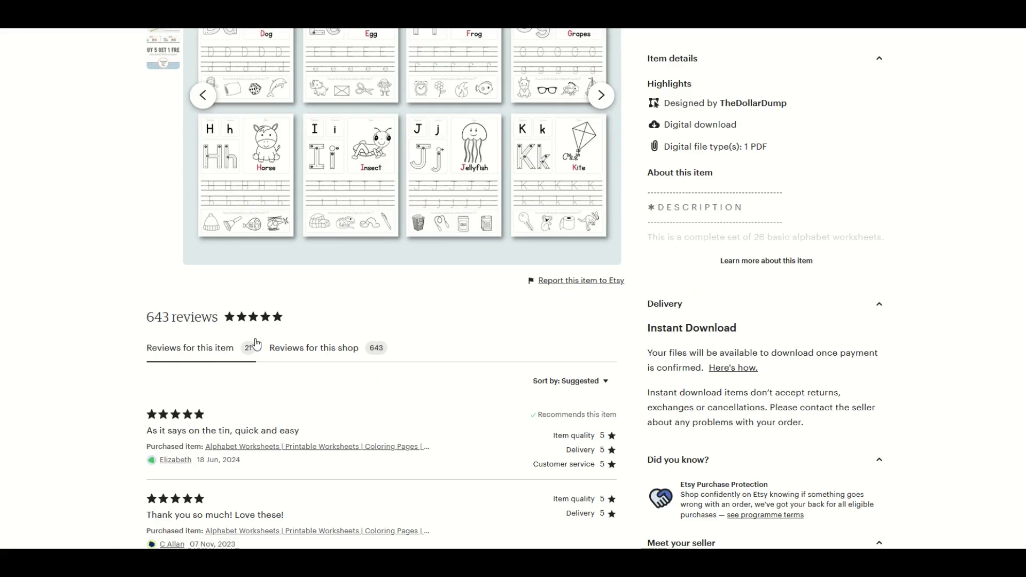
scroll(257, 346, "up", 1)
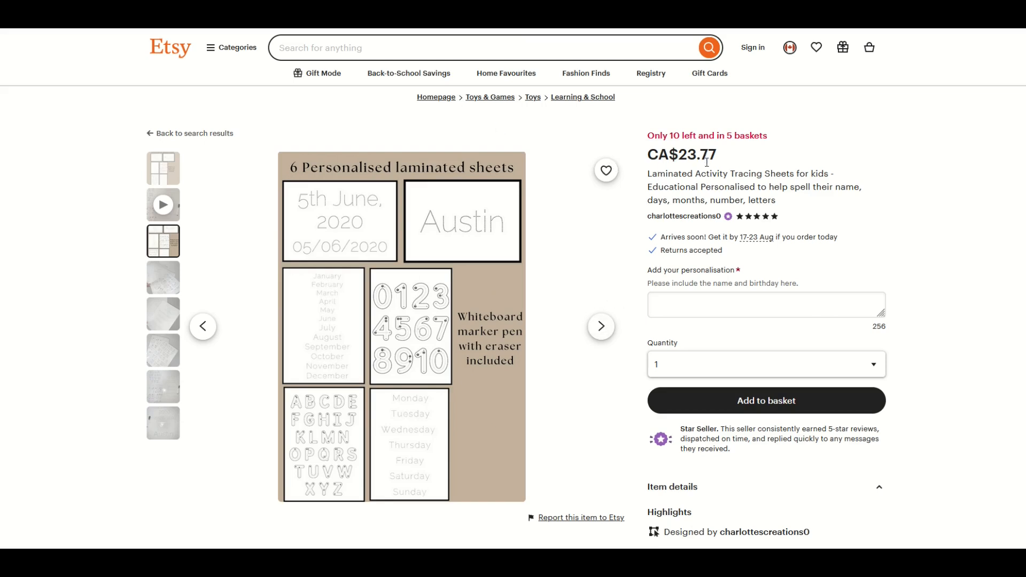
Examine the Laminated Activity Tracing Sheets listing's title, product video and shop reviews, and view its other photos.
left_click_drag(653, 175, 787, 176)
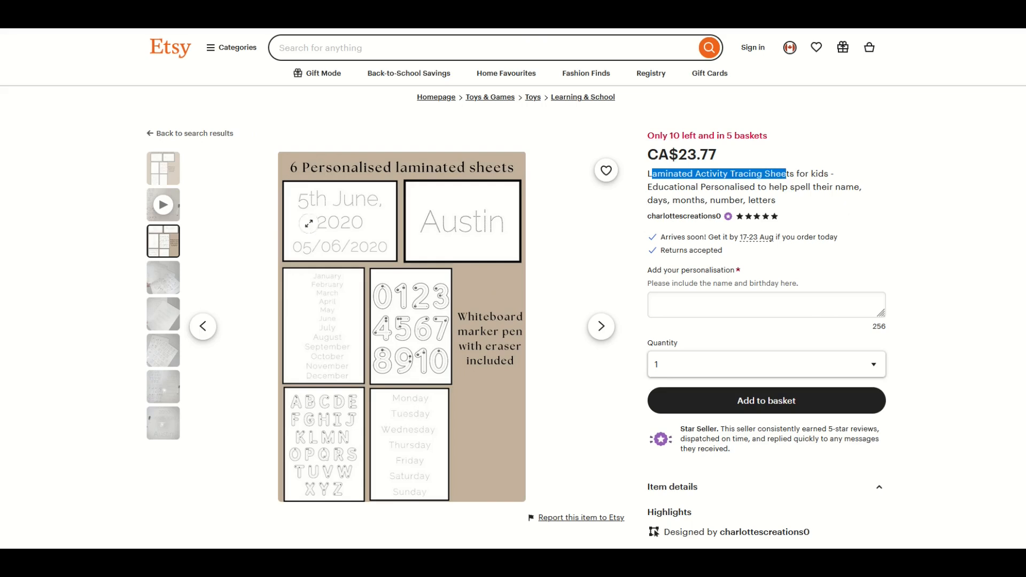
left_click(163, 205)
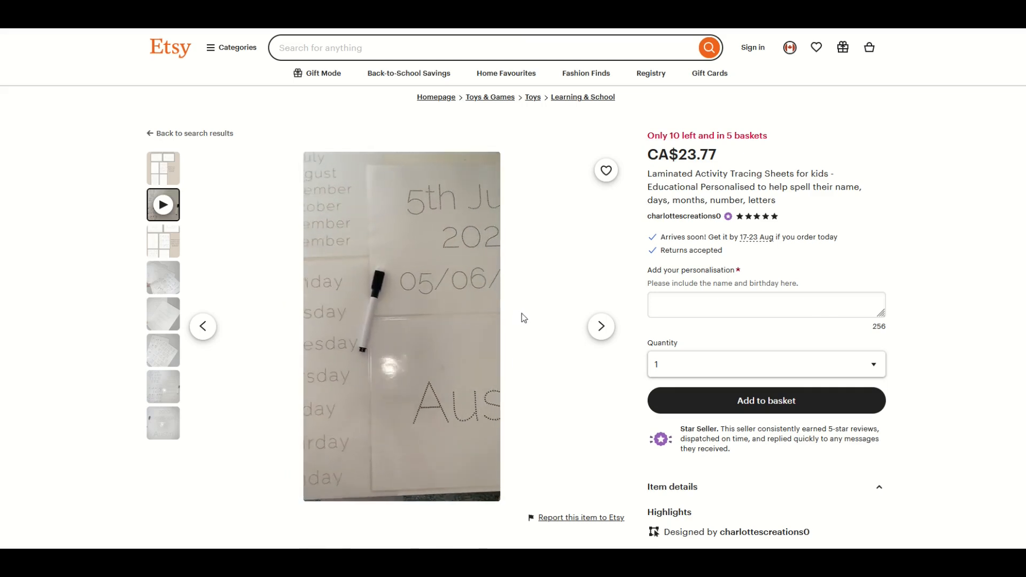
scroll(596, 214, "down", 3)
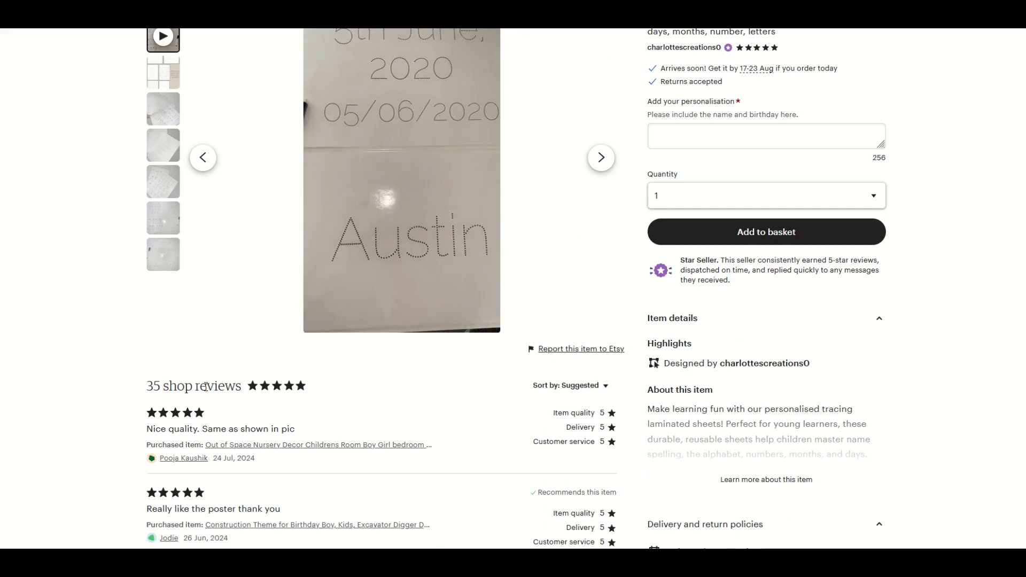
scroll(209, 391, "up", 3)
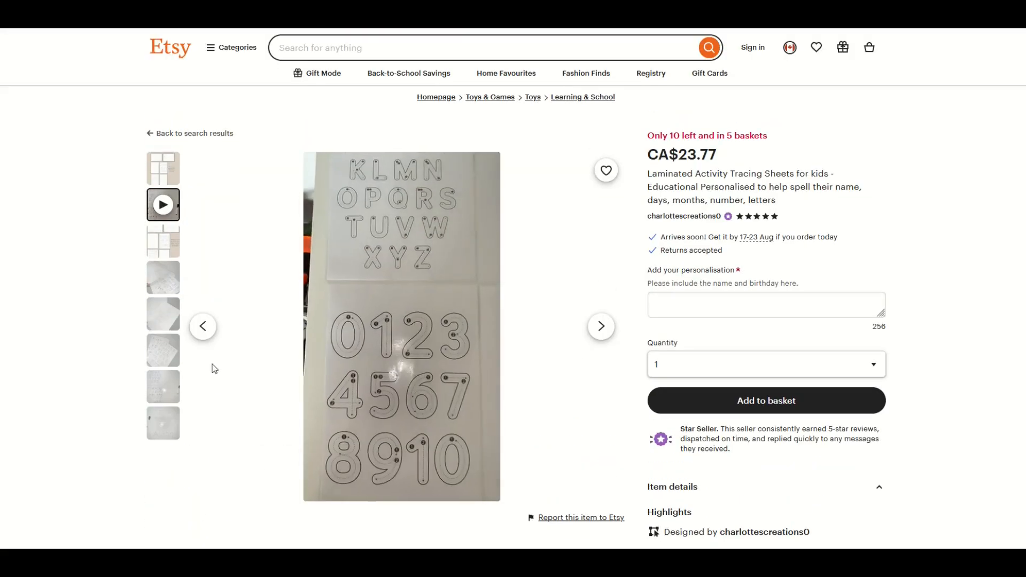
left_click(203, 326)
left_click(177, 391)
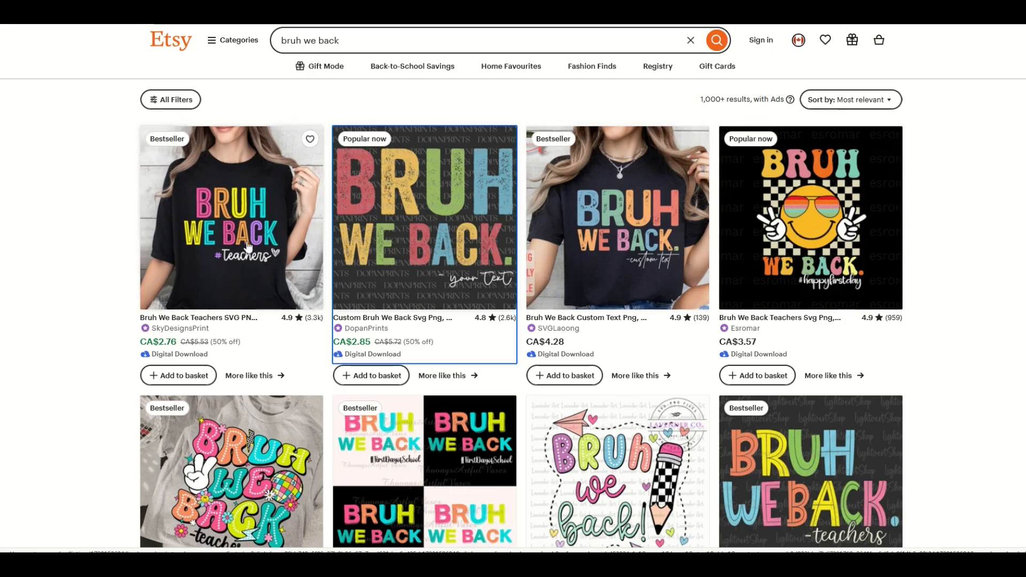
Examine the designs, prices and bestseller badges of the first rows of "bruh we back" search results.
scroll(247, 246, "down", 4)
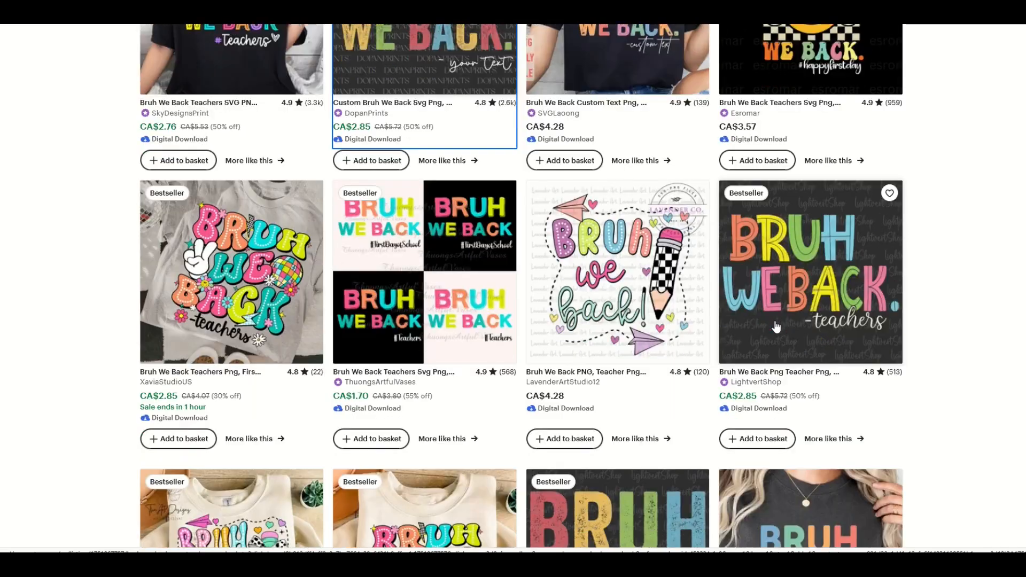
scroll(777, 327, "down", 5)
scroll(767, 326, "down", 1)
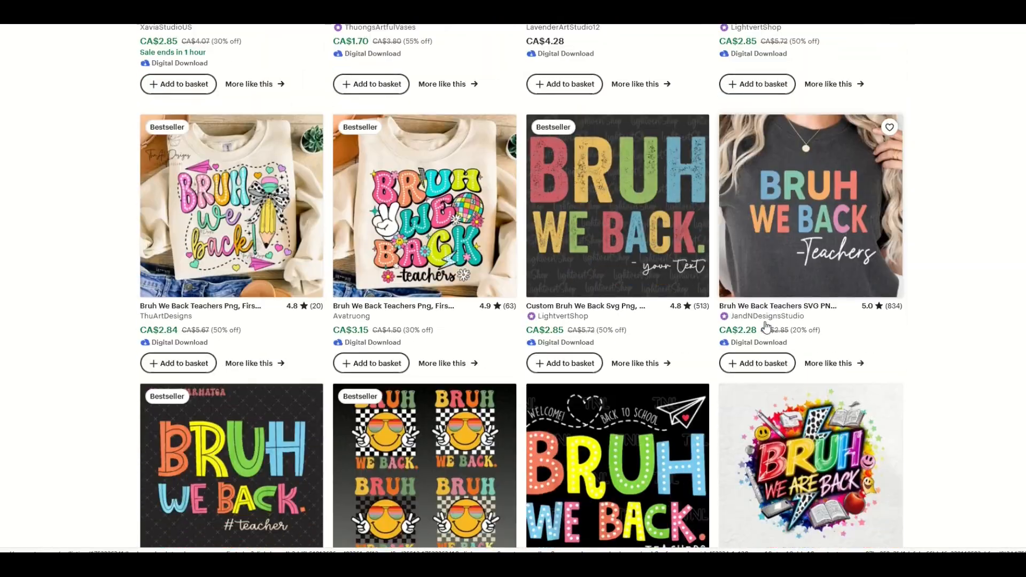
scroll(767, 326, "down", 5)
scroll(767, 326, "down", 4)
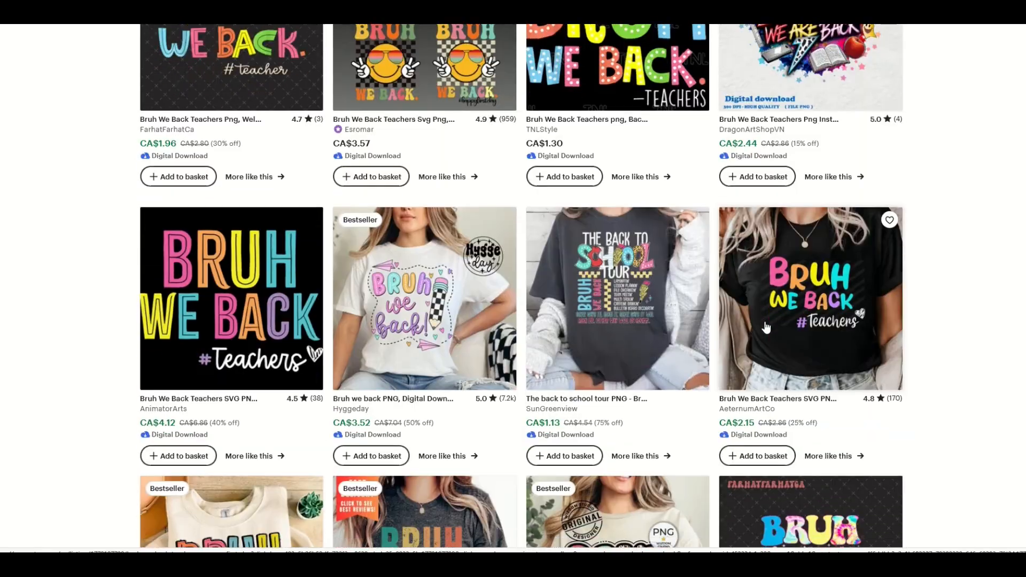
scroll(766, 327, "down", 4)
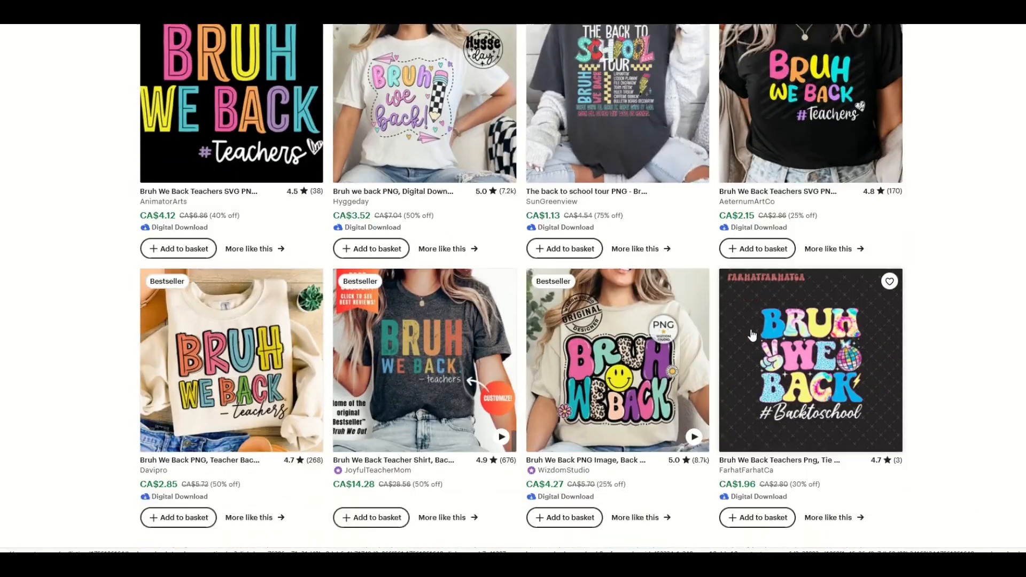
scroll(752, 335, "down", 2)
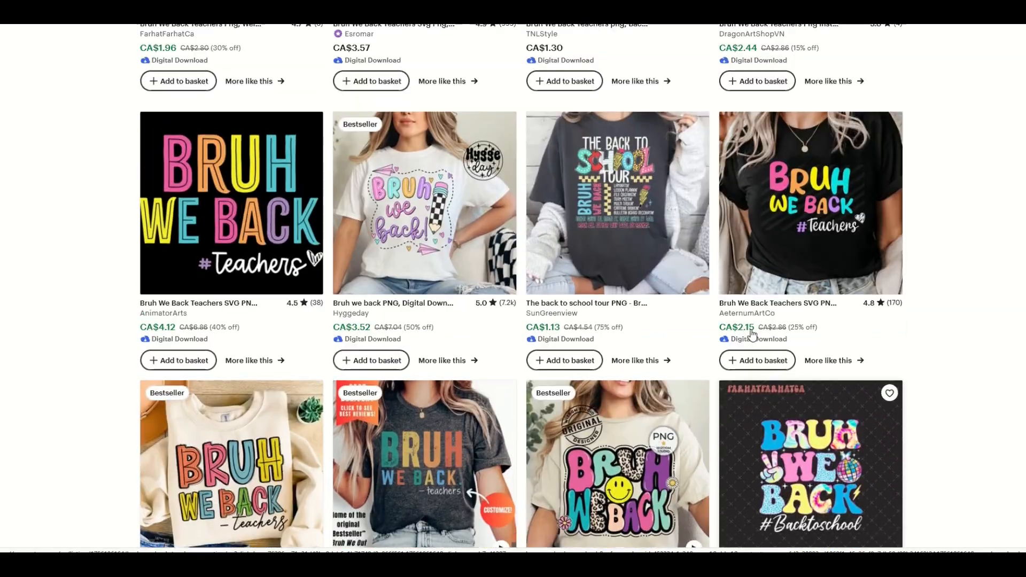
scroll(751, 334, "up", 4)
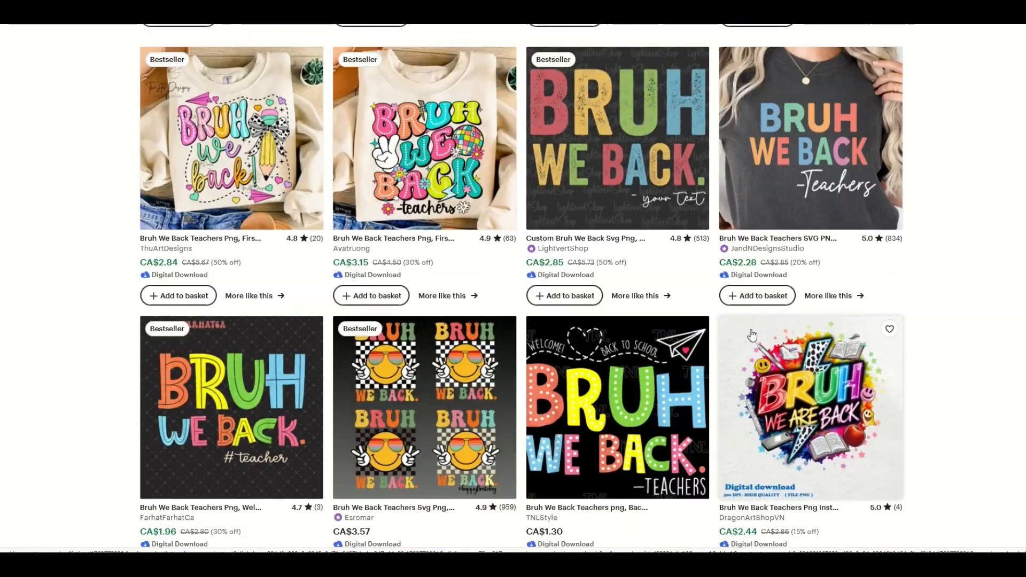
scroll(751, 334, "up", 1)
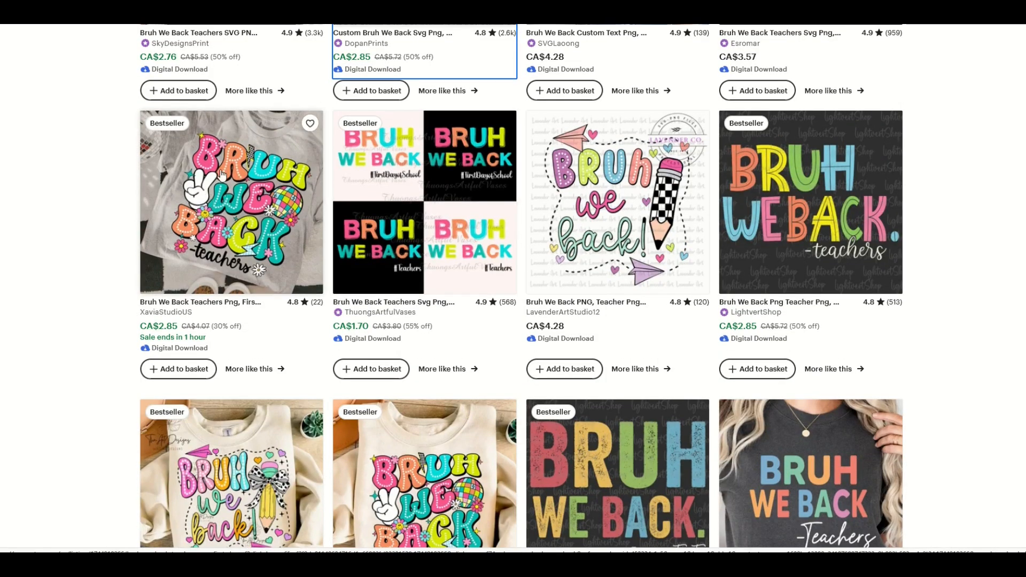
scroll(199, 172, "up", 3)
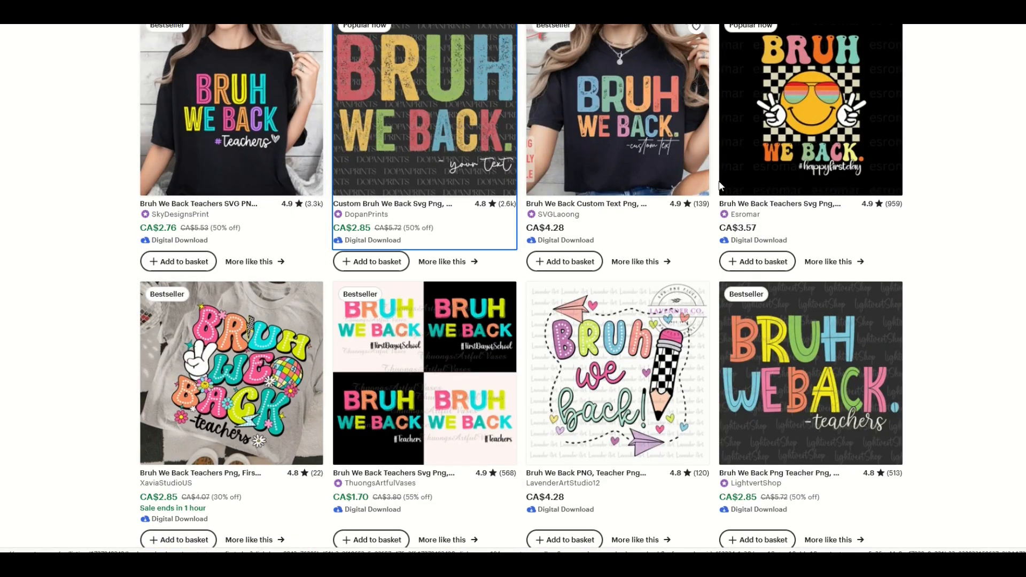
Examine more of the "bruh we back" results, comparing the PNG bundles, shirts and teacher or student variations further down.
scroll(810, 143, "down", 10)
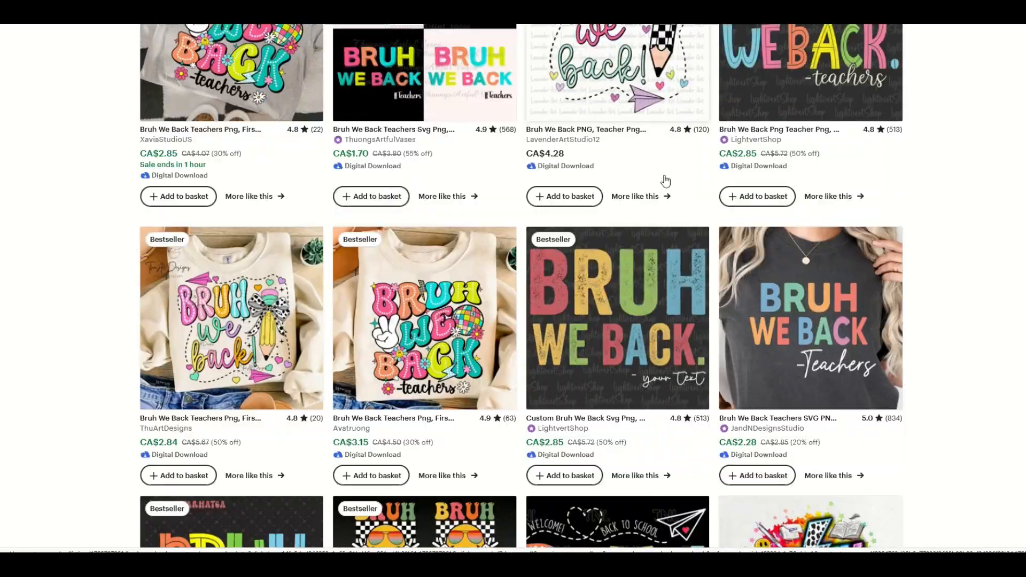
scroll(661, 180, "down", 7)
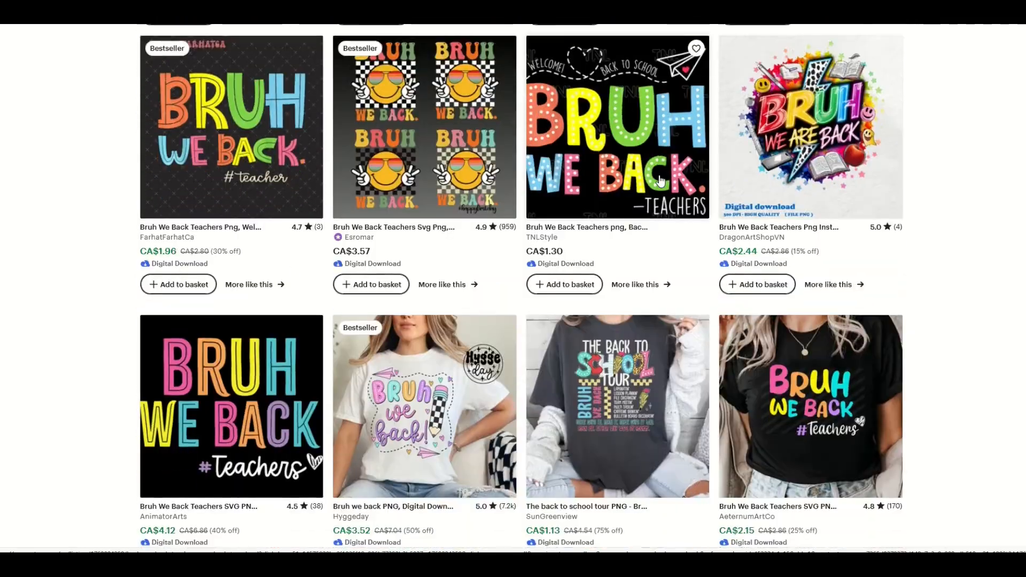
scroll(661, 180, "down", 9)
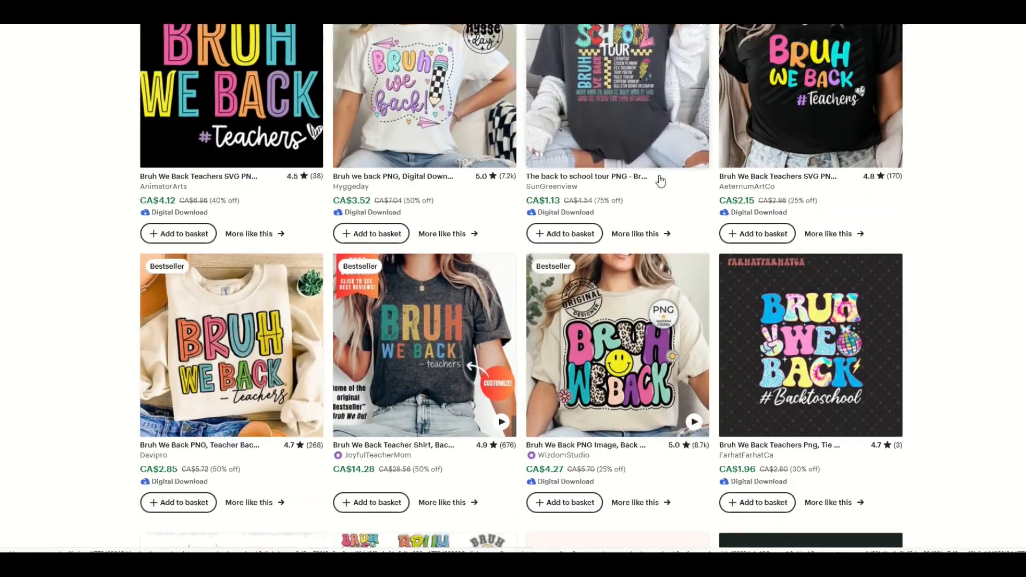
scroll(661, 181, "down", 6)
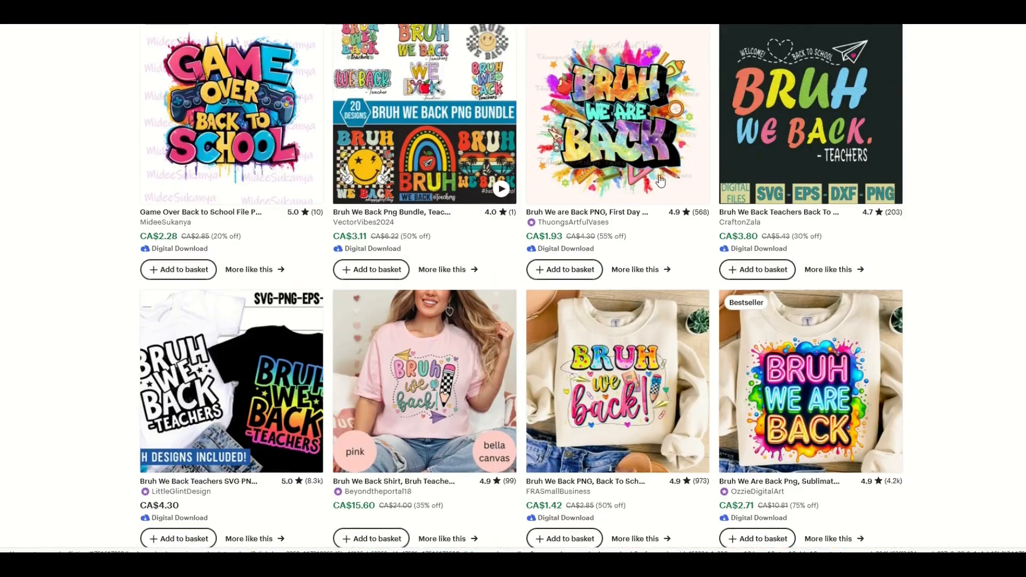
scroll(662, 181, "down", 10)
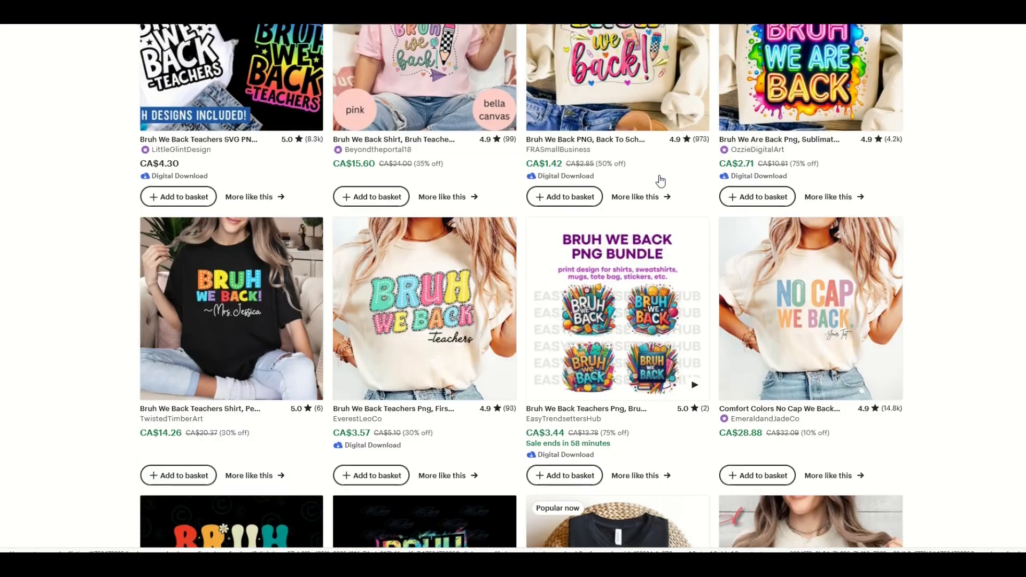
scroll(661, 181, "down", 1)
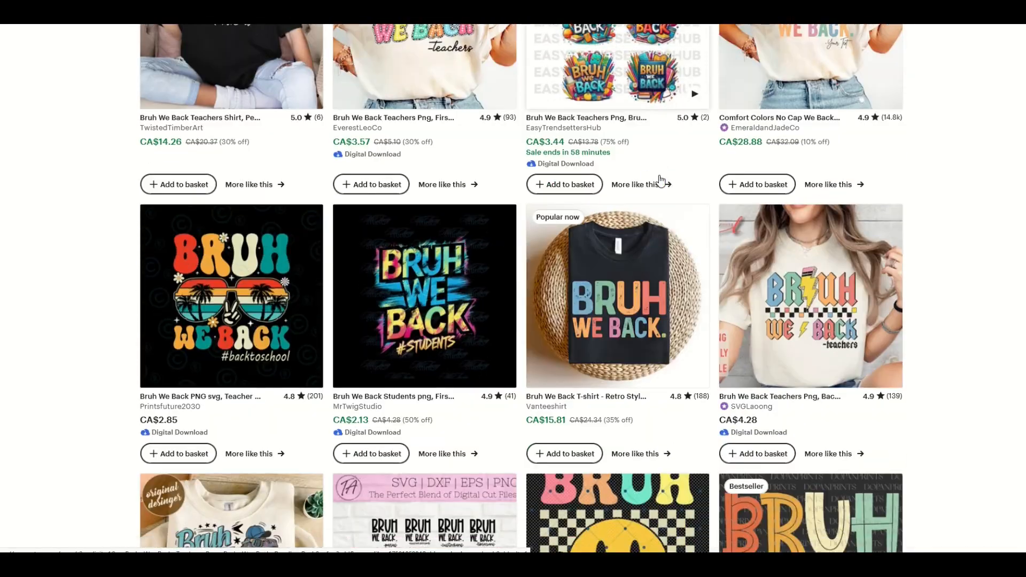